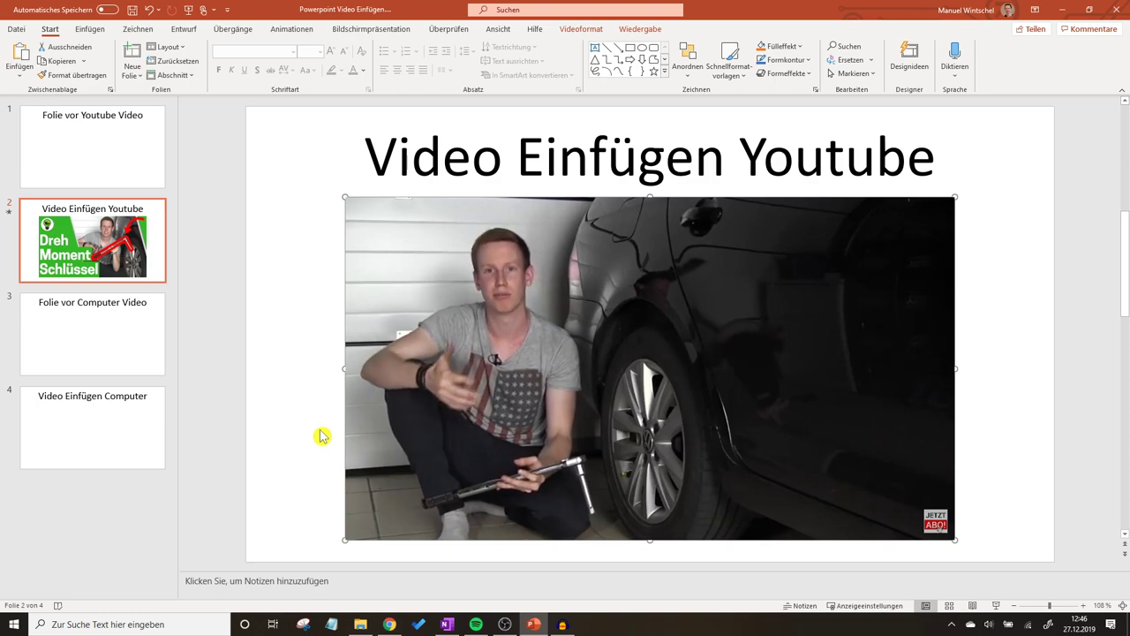
Go to slide 2, 'Video Einfügen Youtube', and bring up the Einfügen ribbon
mouse_move(359, 425)
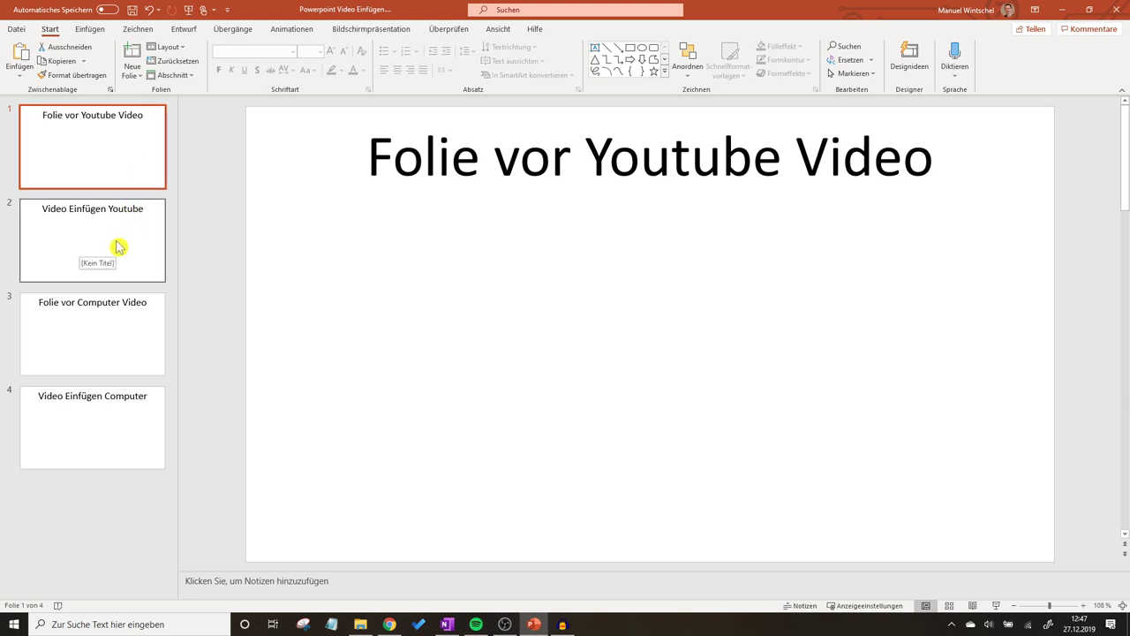
click(119, 247)
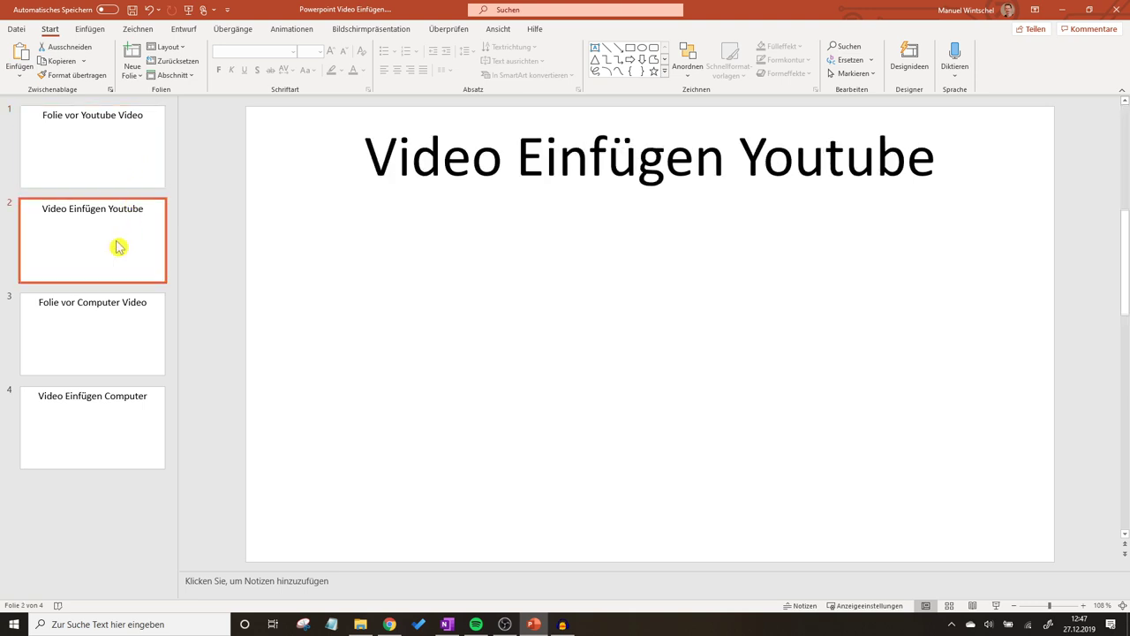
click(92, 31)
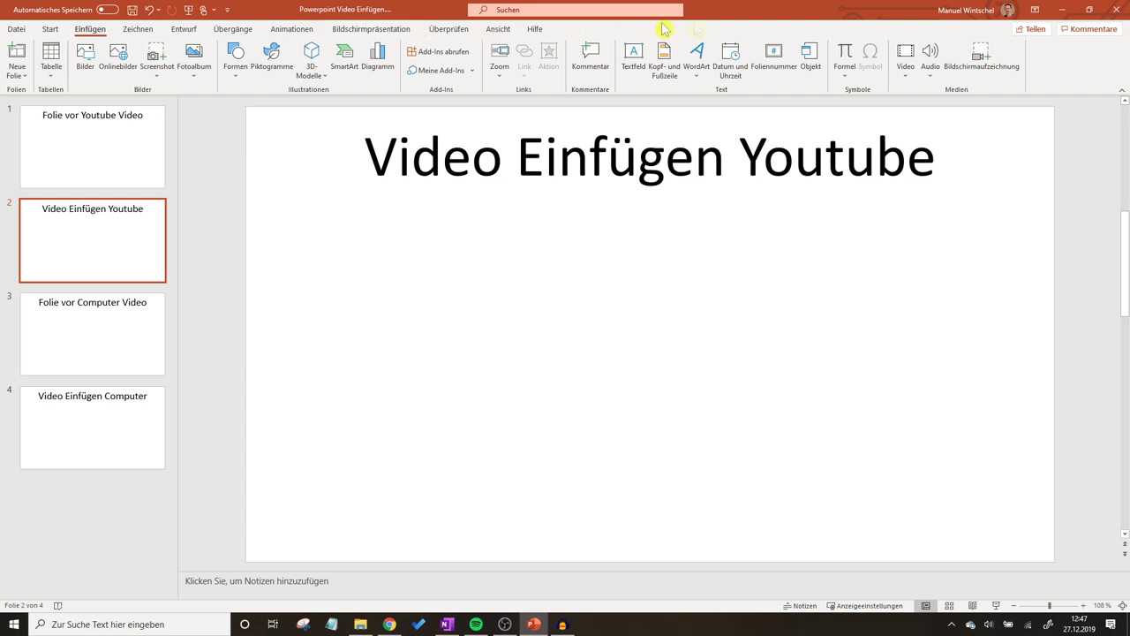
Start an Onlinevideo insert and copy the YouTube video's URL from Chrome's address bar
click(910, 83)
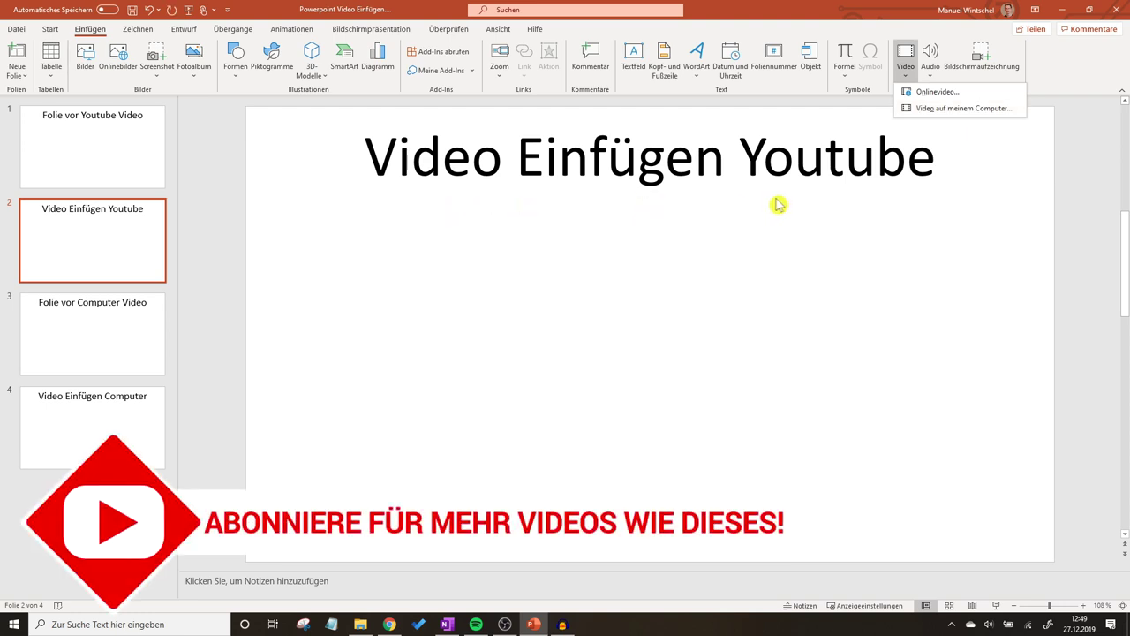
click(956, 93)
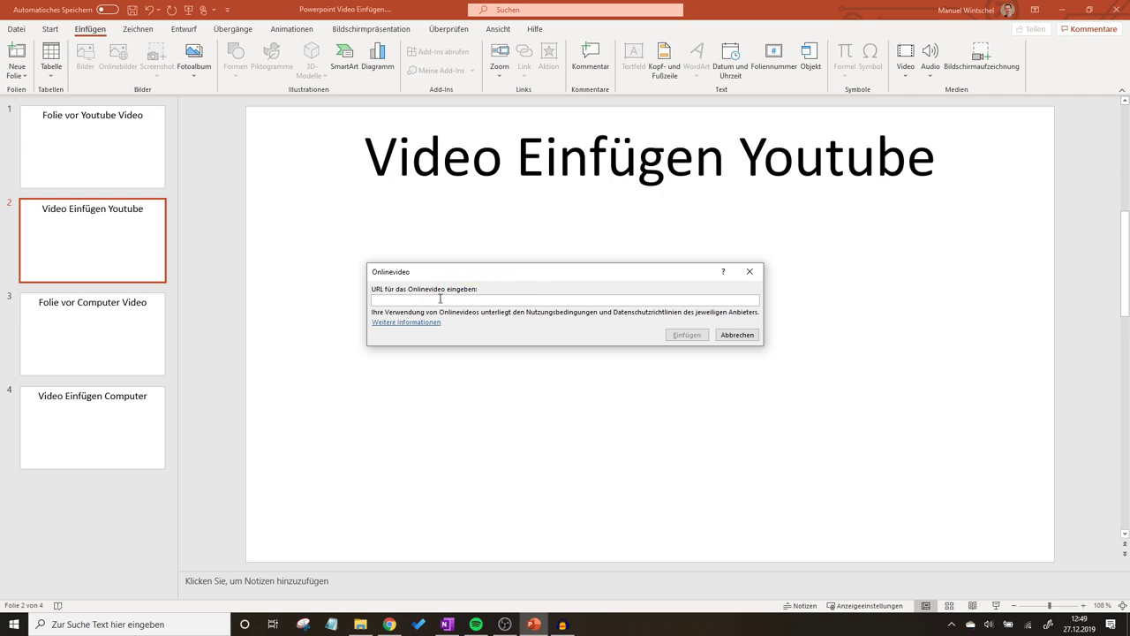
click(391, 625)
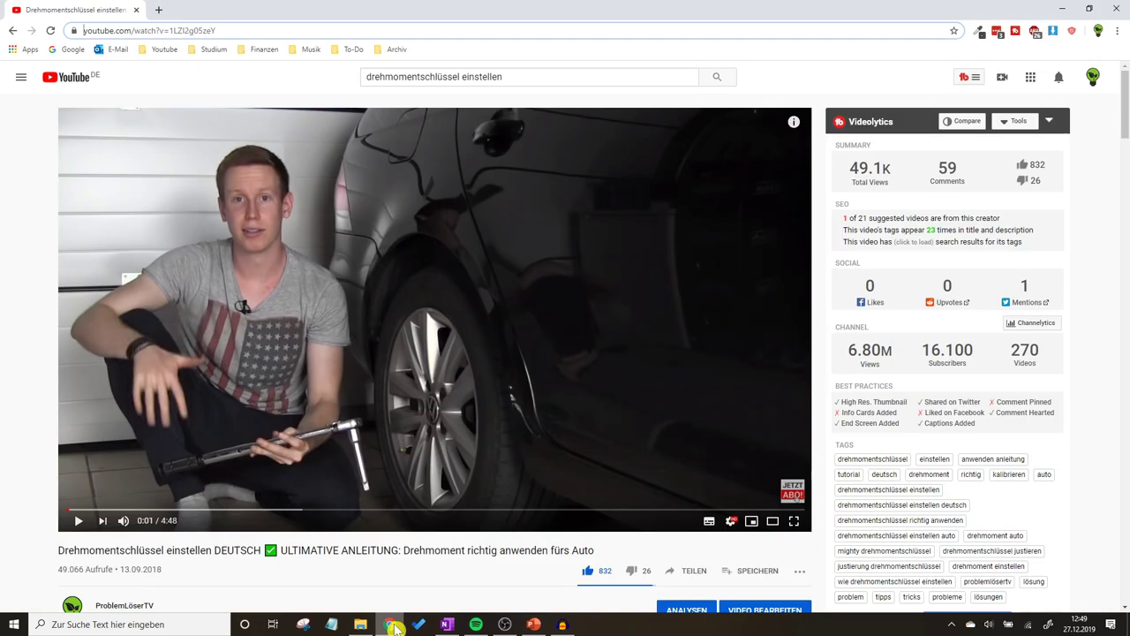
click(243, 29)
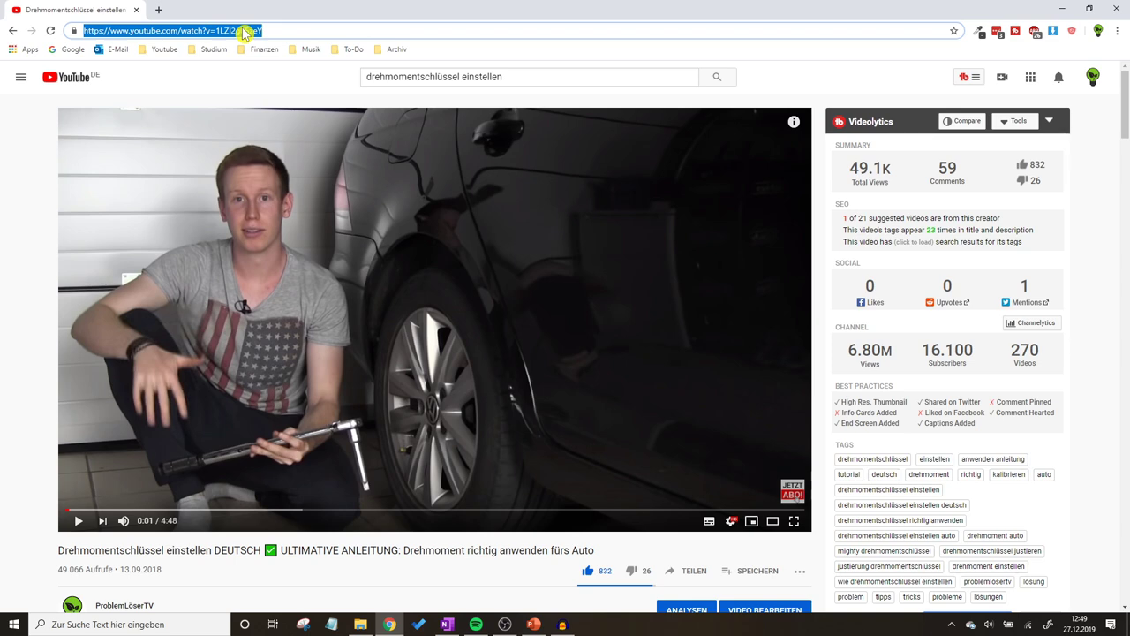
click(533, 624)
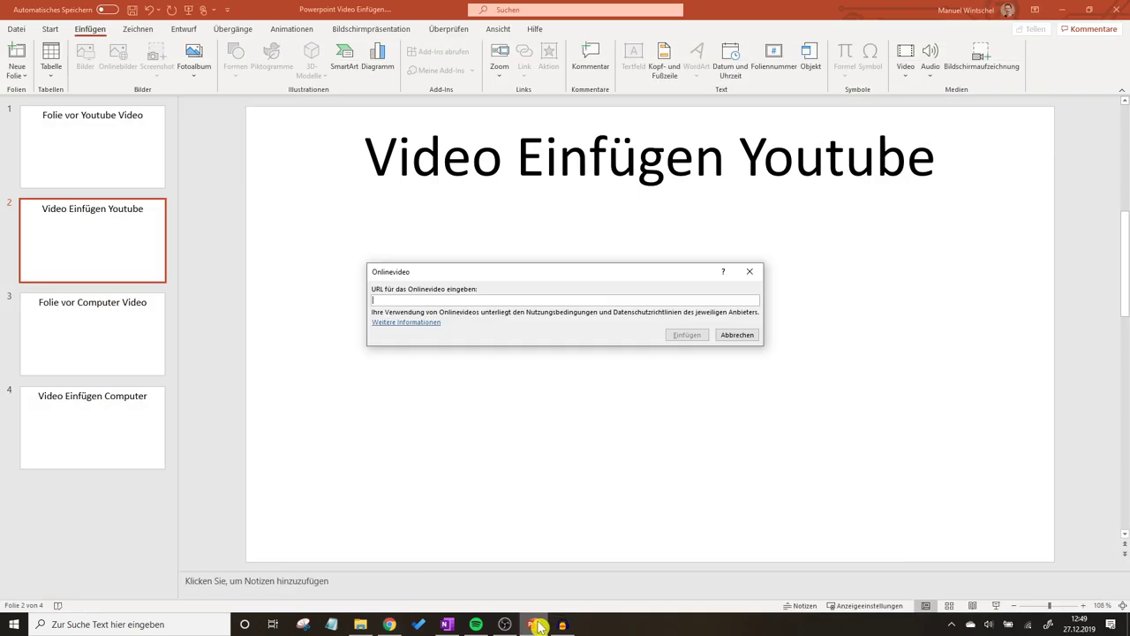
Paste the YouTube URL into the Onlinevideo field and insert the video
click(547, 302)
text(https://www.youtube.com/watch?v=1LZI2g05zeY)
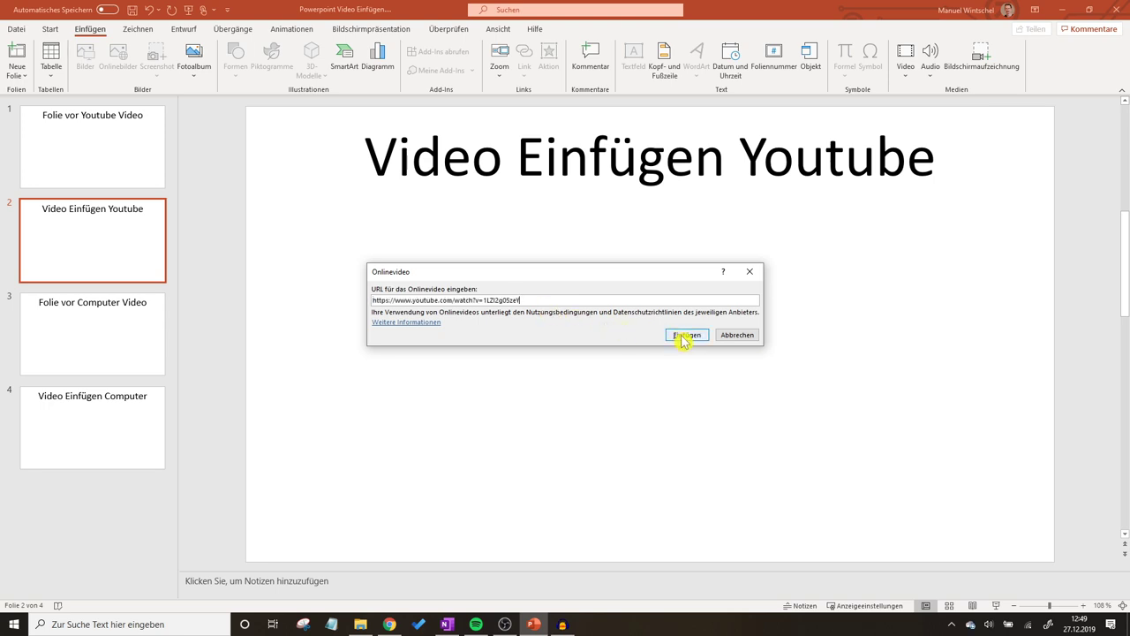
click(686, 339)
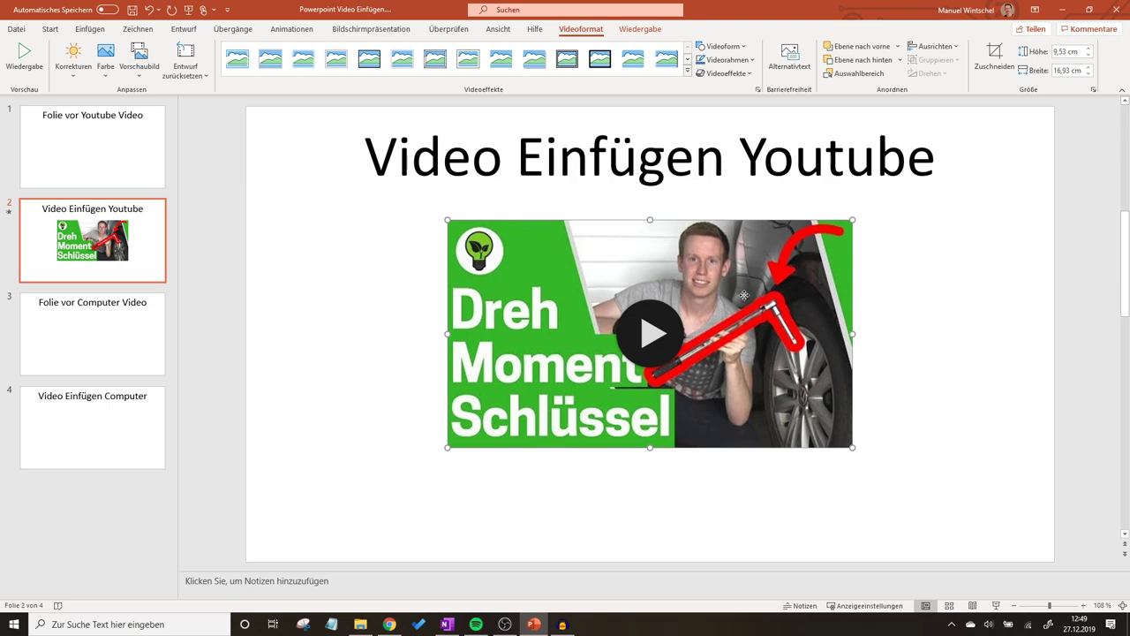
Enlarge the video to about 25 × 14 cm, centred under the title, and start the slideshow
drag(745, 294, 592, 276)
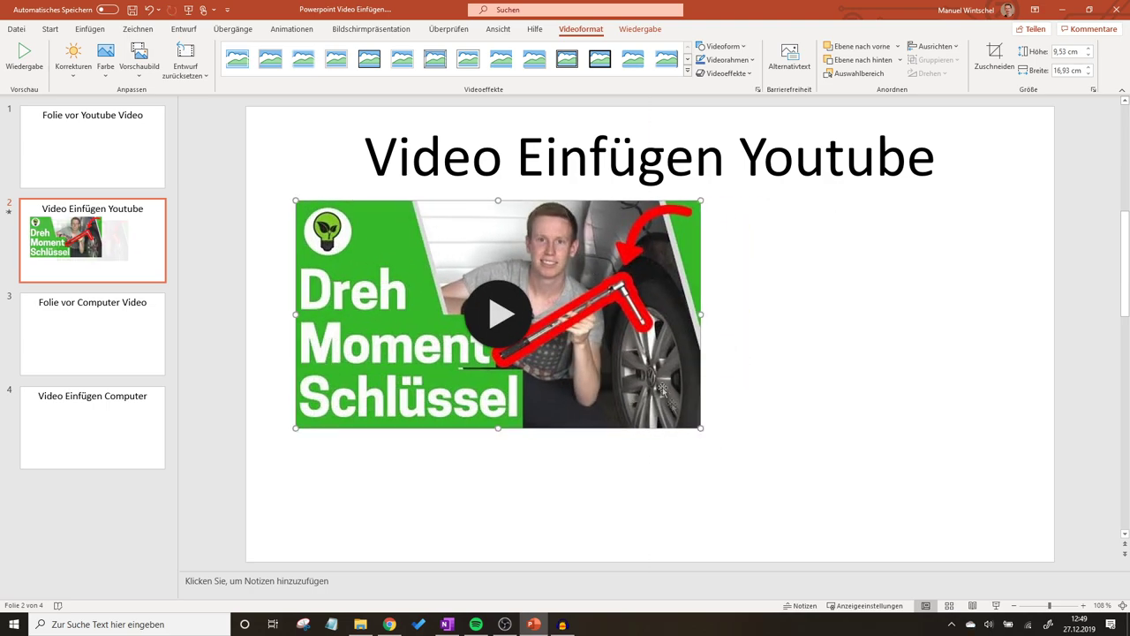
drag(701, 428, 896, 538)
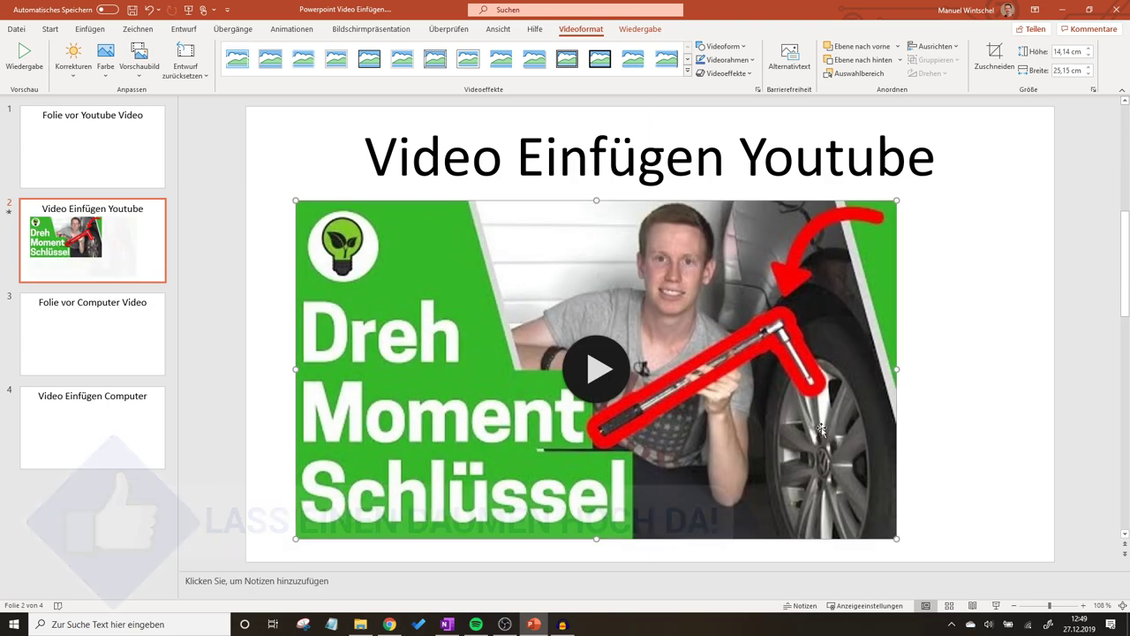
drag(821, 430, 875, 430)
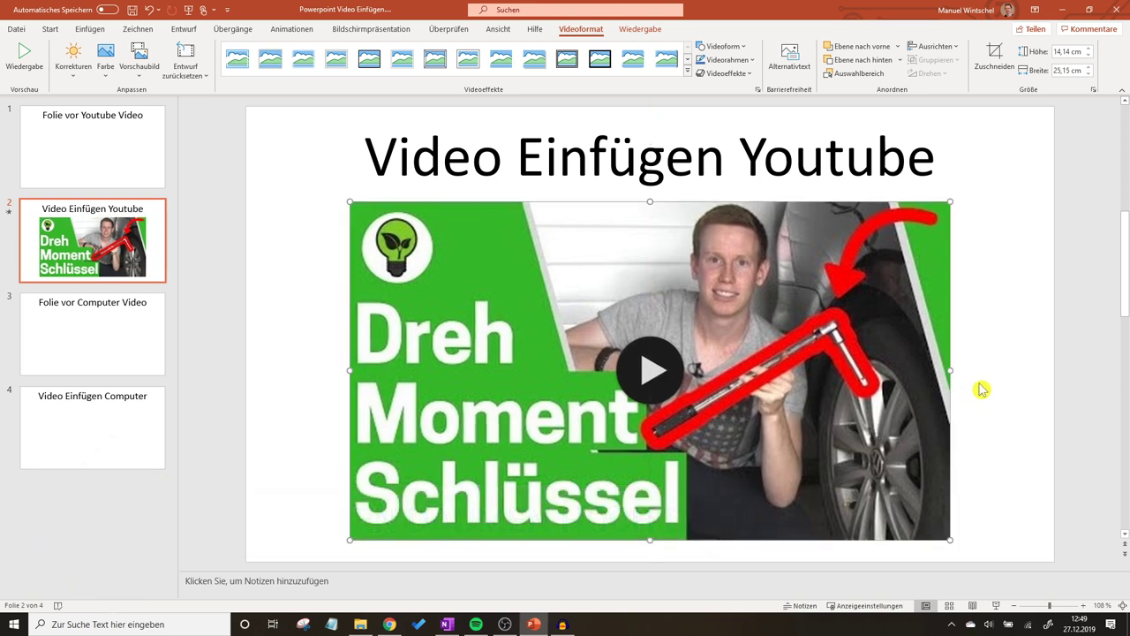
click(995, 607)
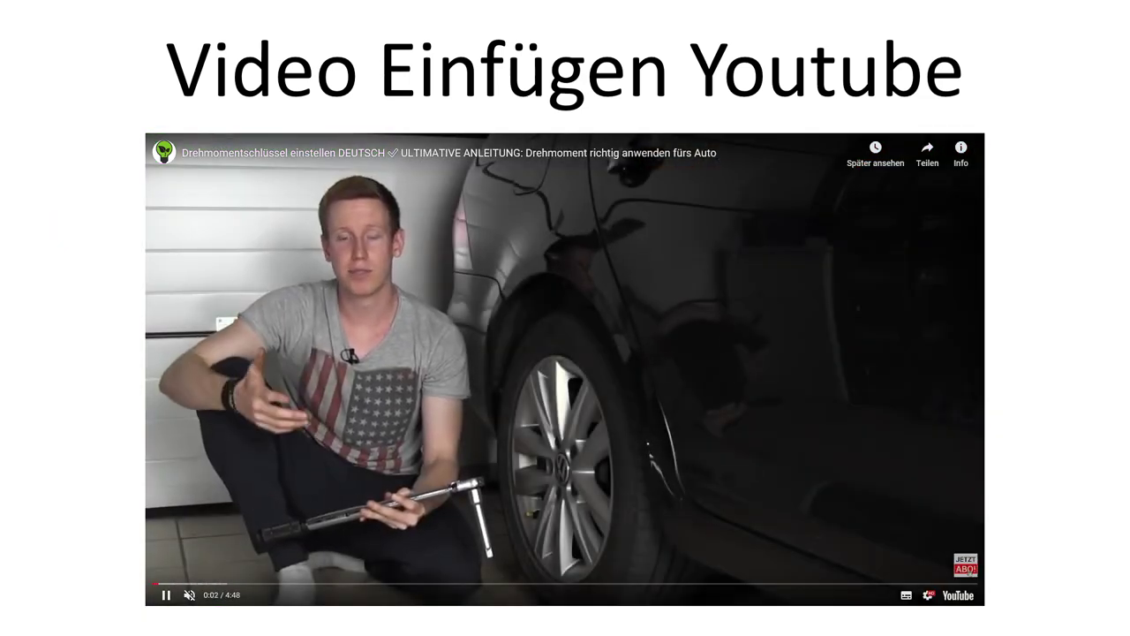
End the slideshow after test-playing the YouTube video and return to editing view
key(Escape)
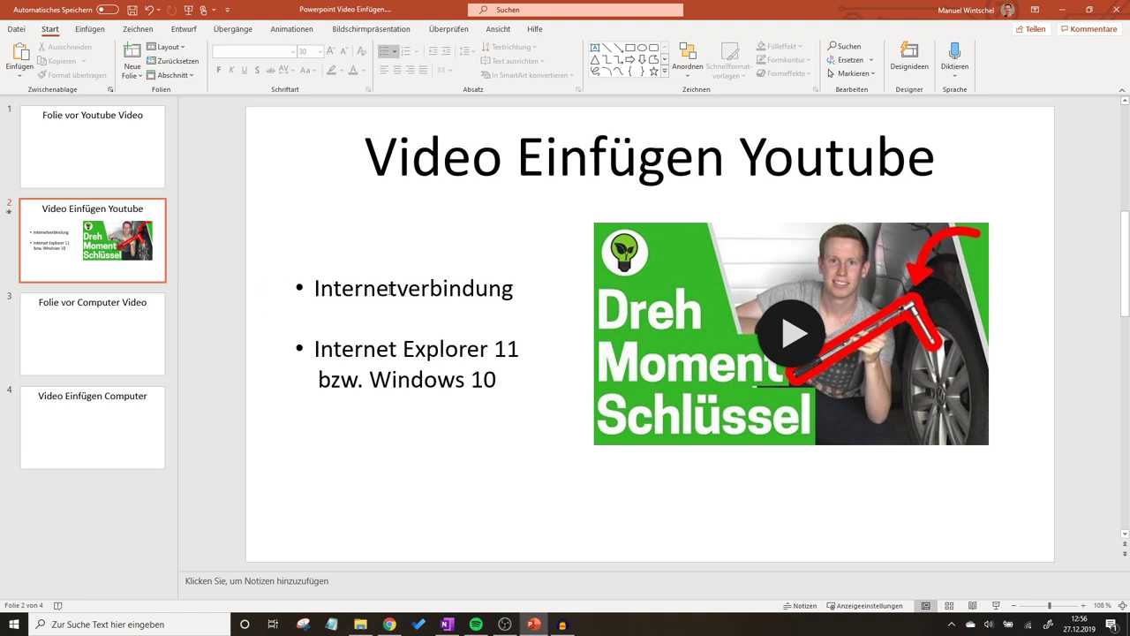
Delete the bullet text box, enlarge the YouTube video, and switch to slide 4 'Video Einfügen Computer'
click(282, 295)
click(270, 353)
click(455, 422)
click(154, 216)
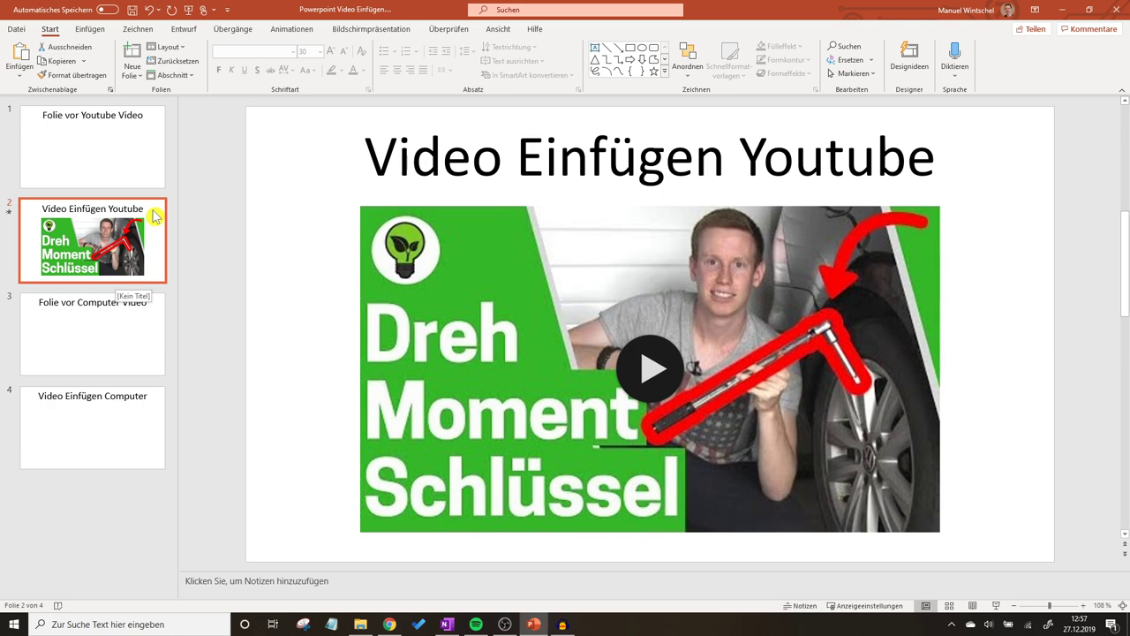
click(120, 433)
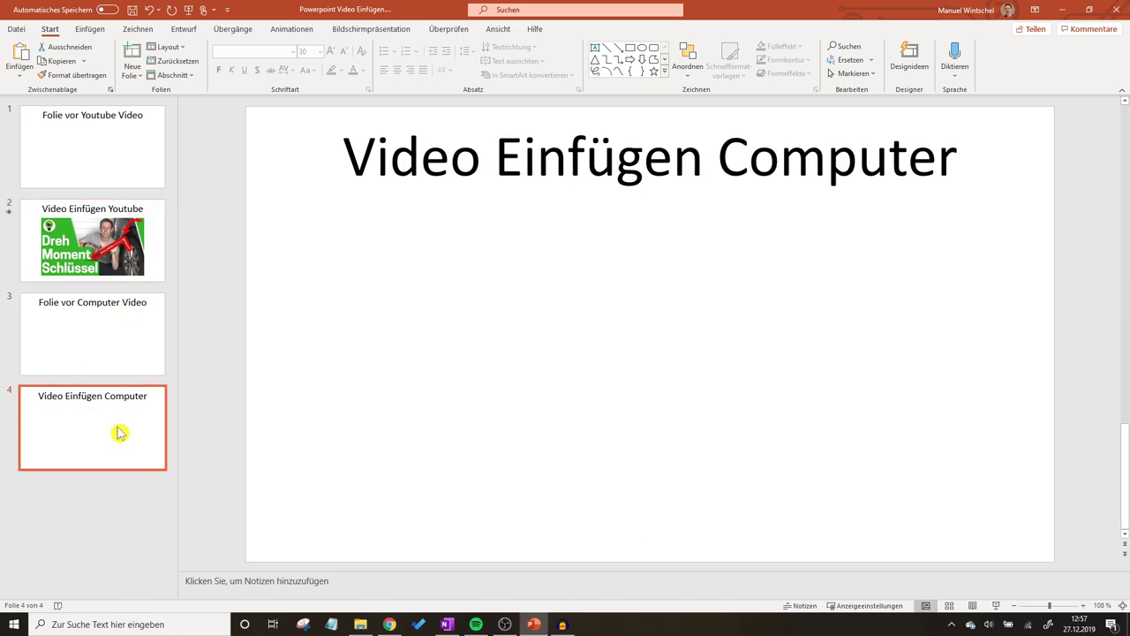
Choose Einfügen > Video > Video auf meinem Computer to browse for a local video
click(96, 33)
click(909, 79)
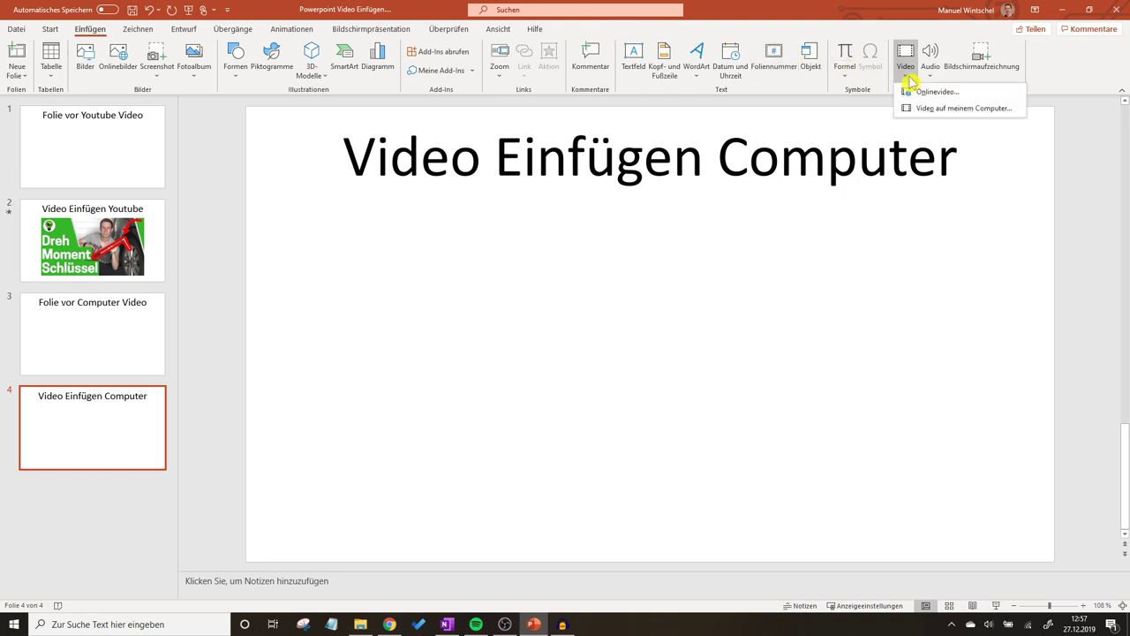
click(959, 110)
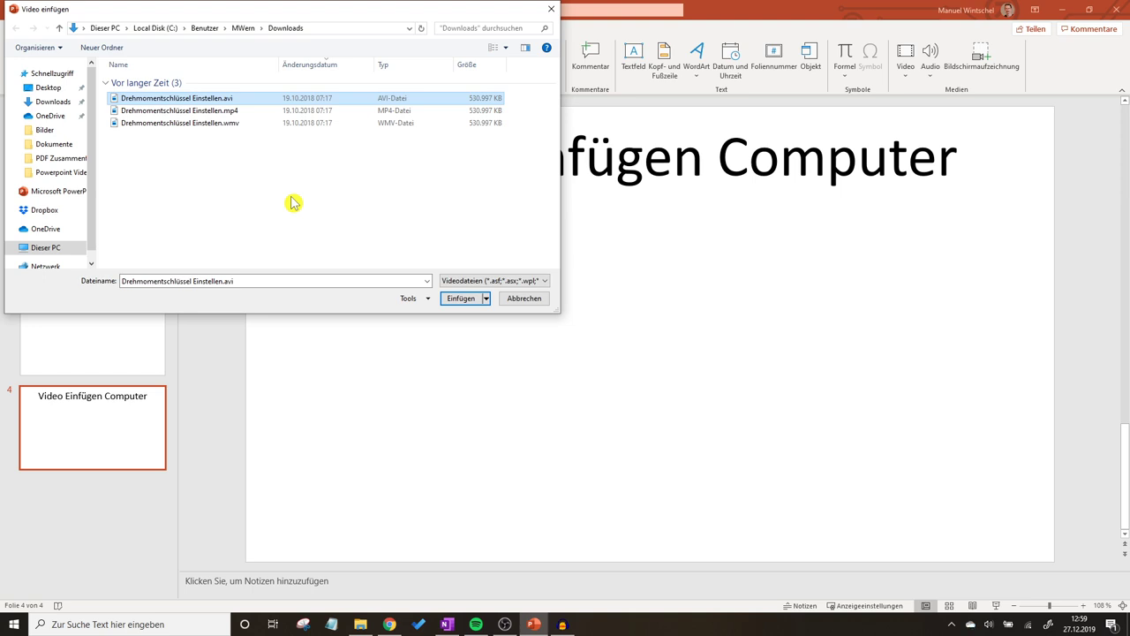
Select Drehmomentschlüssel Einstellen.mp4 and embed it using the Einfügen dropdown option
click(256, 115)
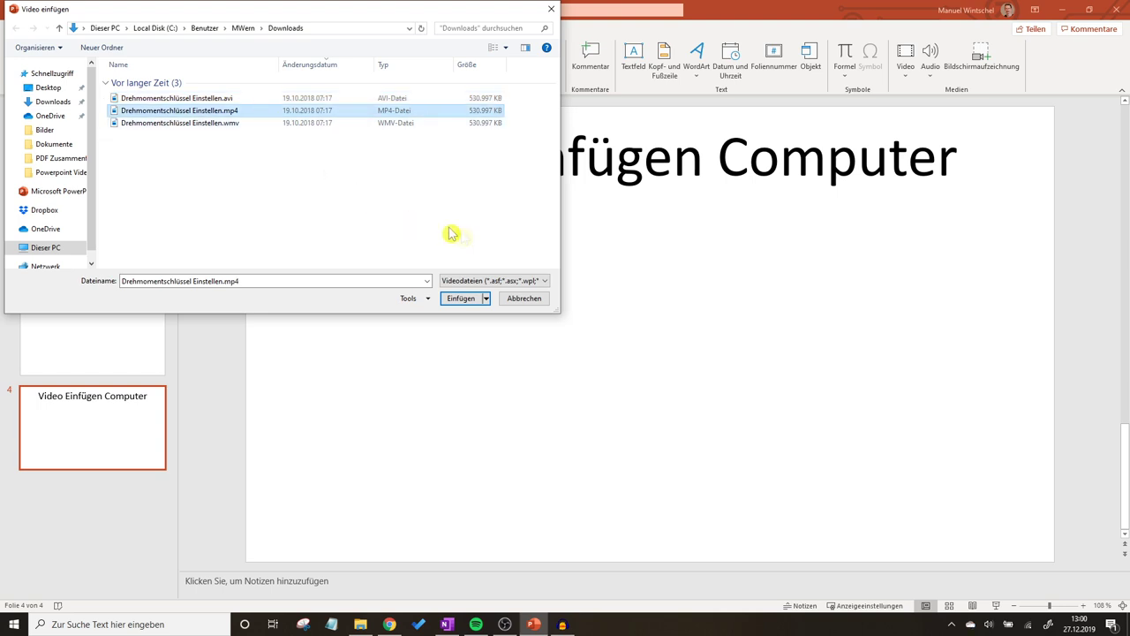
click(485, 298)
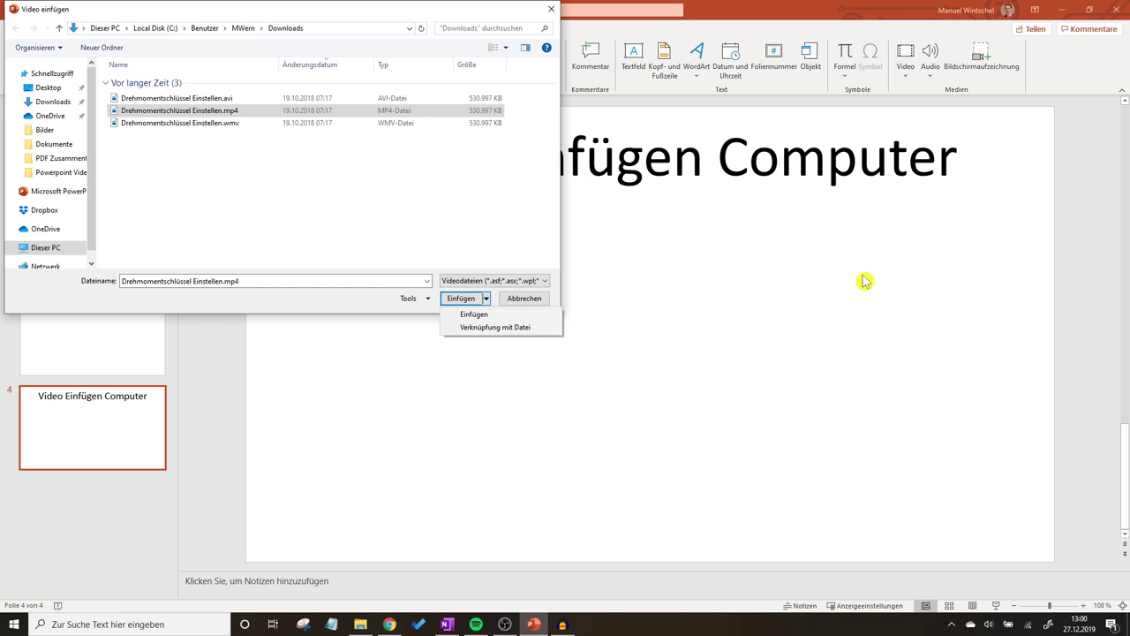
click(500, 315)
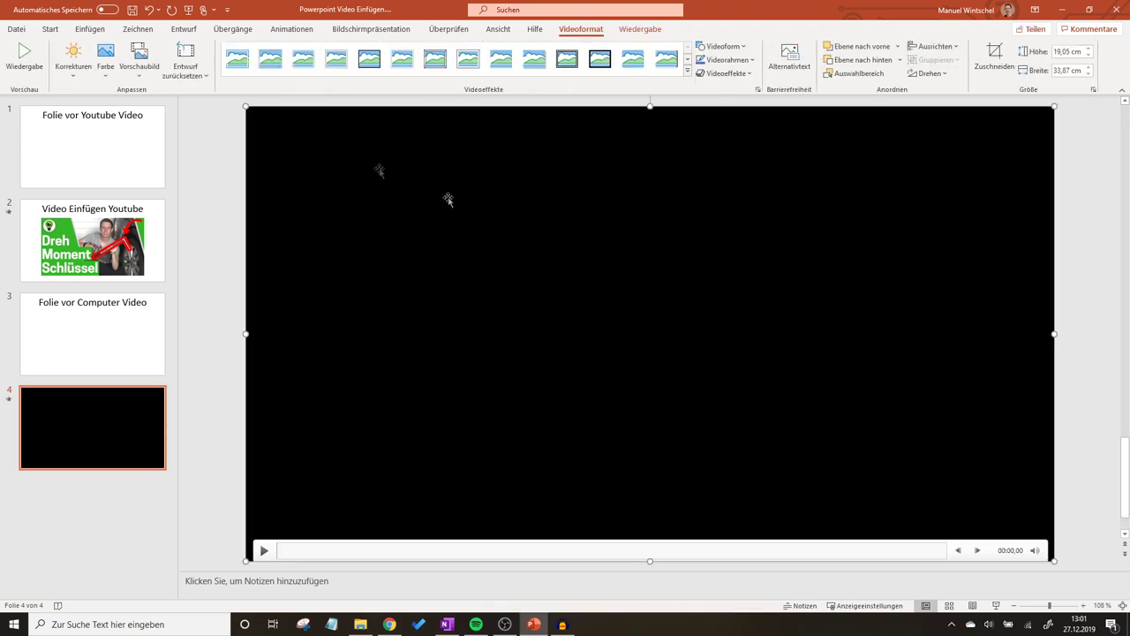
Resize the video to 22.08 × 12.42 cm and move it just below the slide 4 title
mouse_move(246, 107)
mouse_down()
mouse_move(386, 226)
mouse_move(529, 269)
mouse_up()
drag(641, 374, 575, 349)
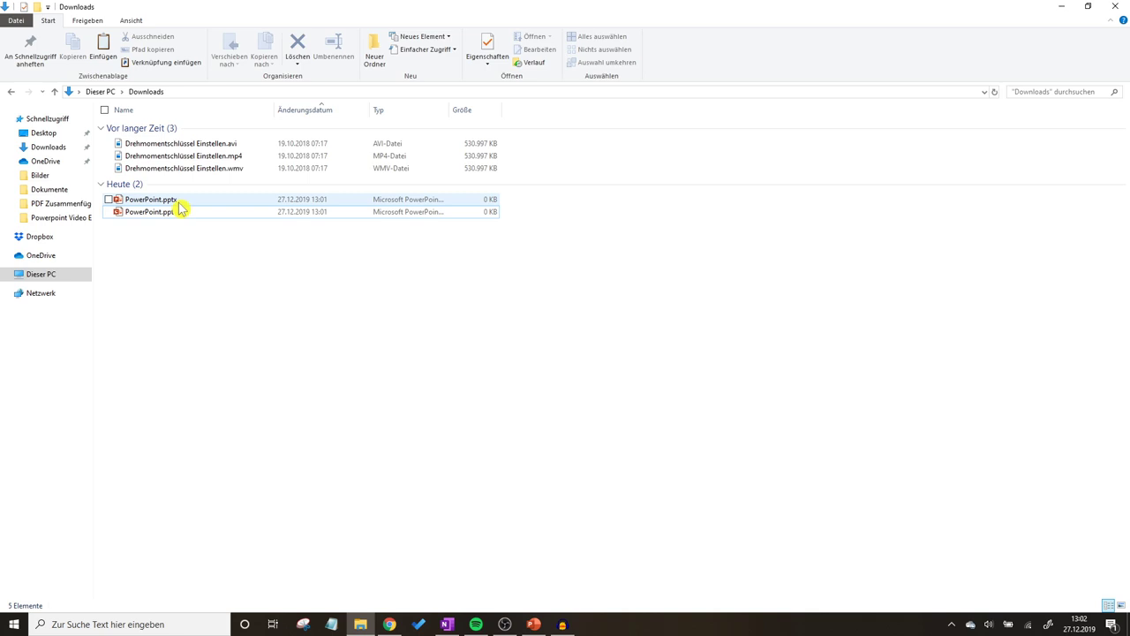
mouse_move(183, 207)
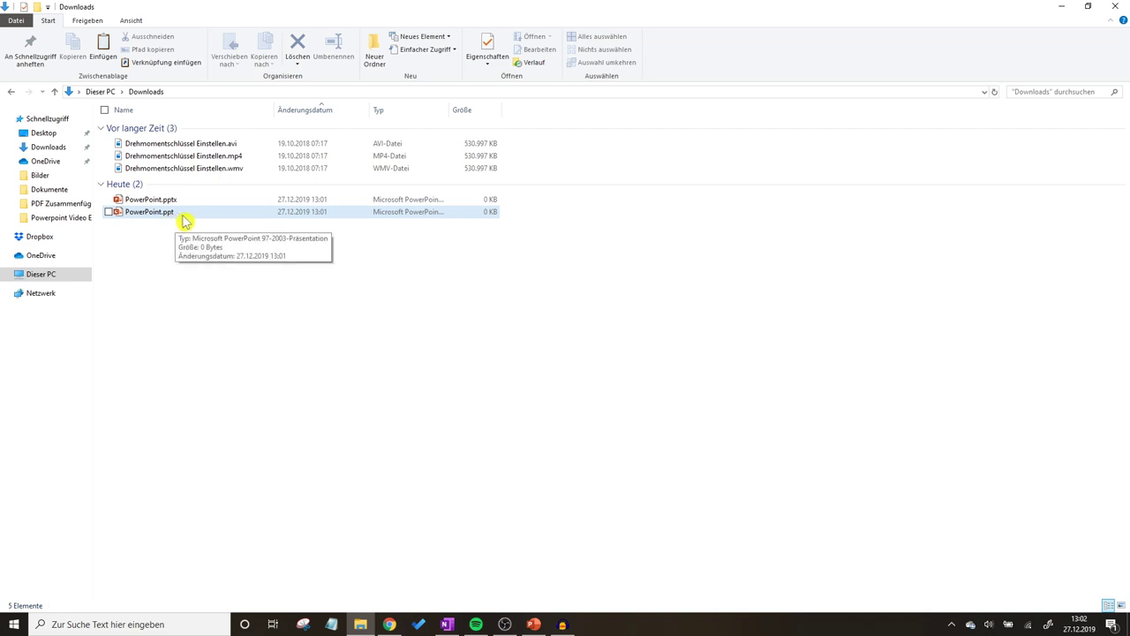
click(185, 221)
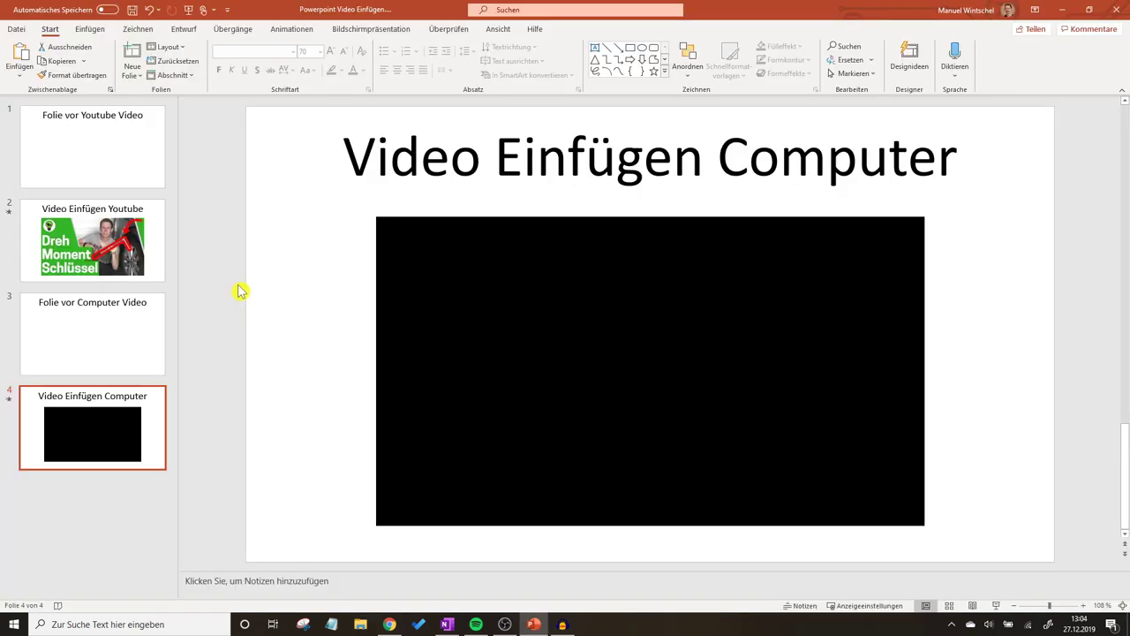
Select the video on slide 4 and show its Wiedergabe (playback) settings
mouse_move(497, 357)
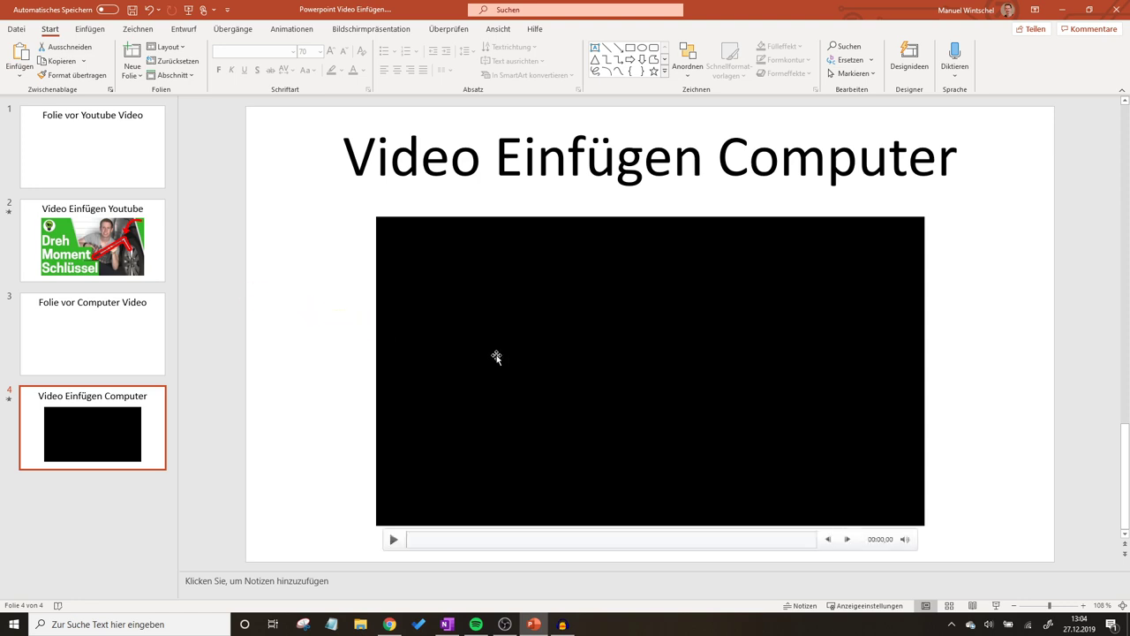
click(122, 338)
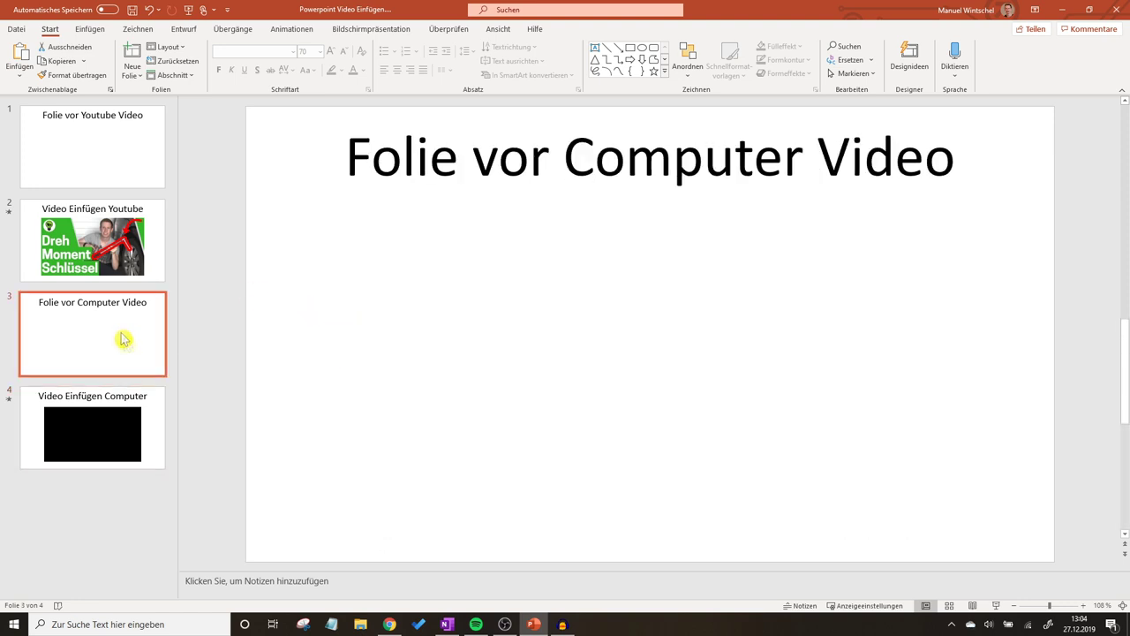
click(151, 414)
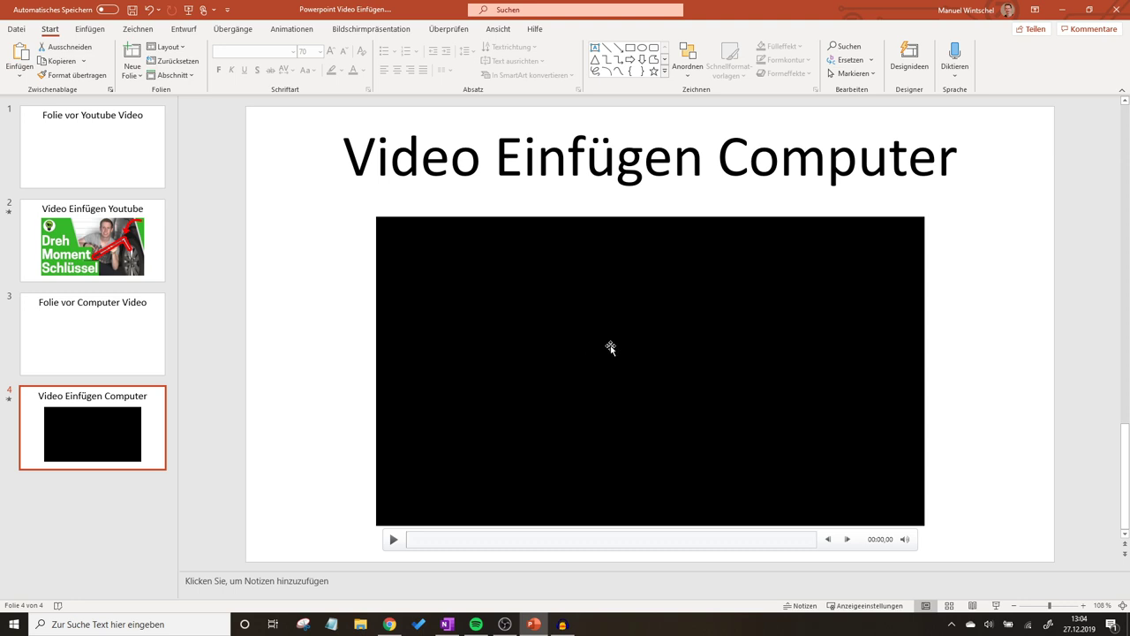
click(610, 347)
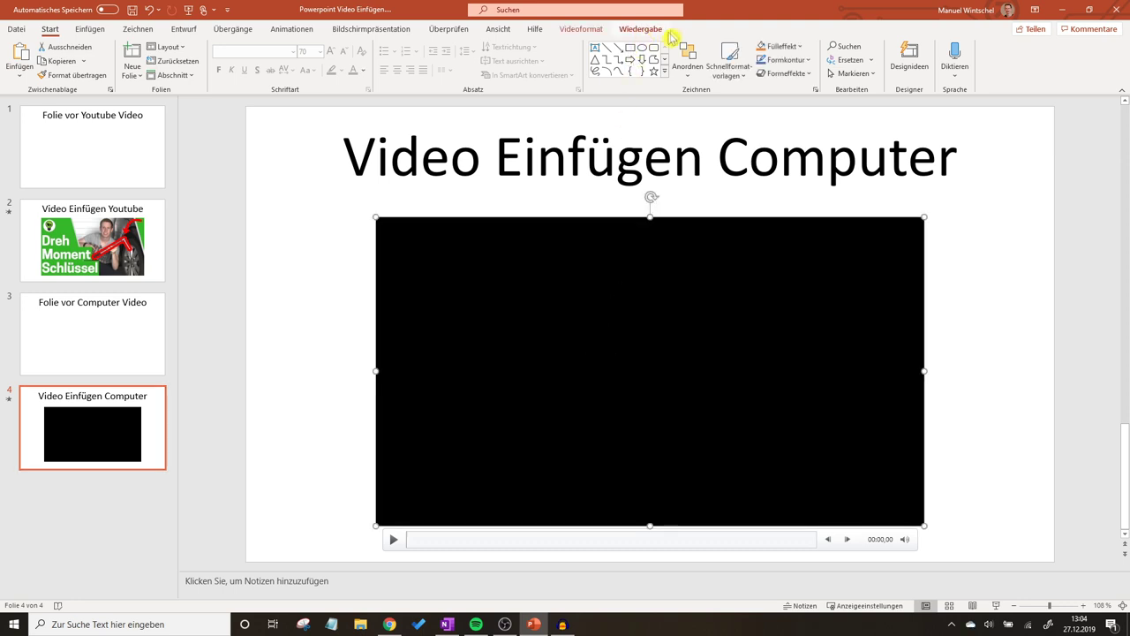
click(649, 34)
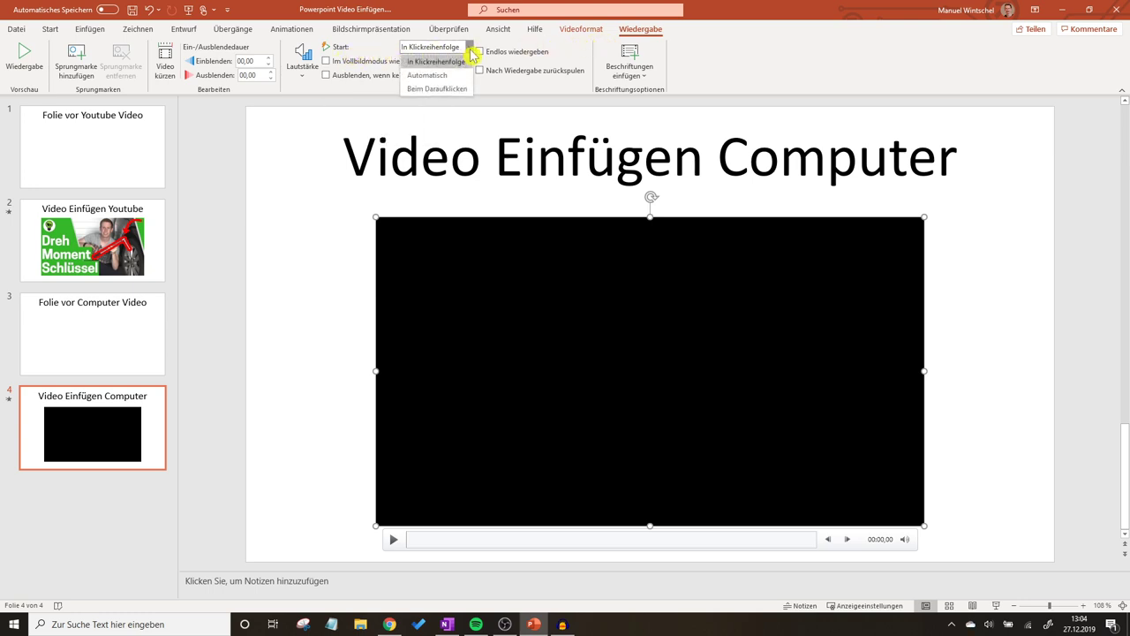
Set the video's Start to Automatisch and cancel the Video kürzen trim, keeping the full length
click(460, 76)
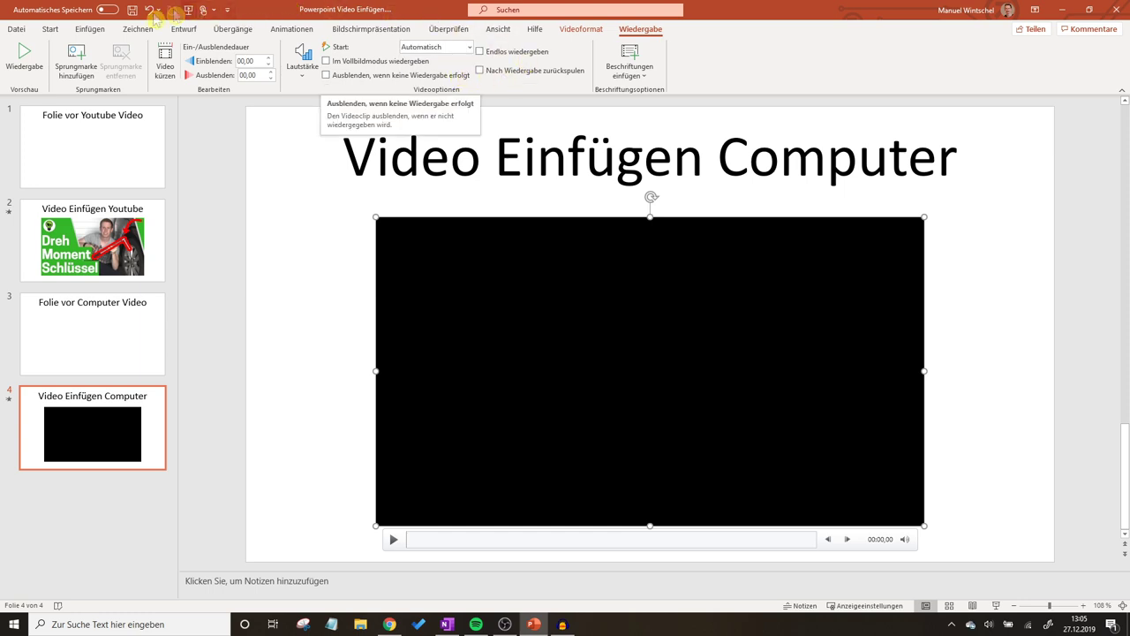
click(165, 69)
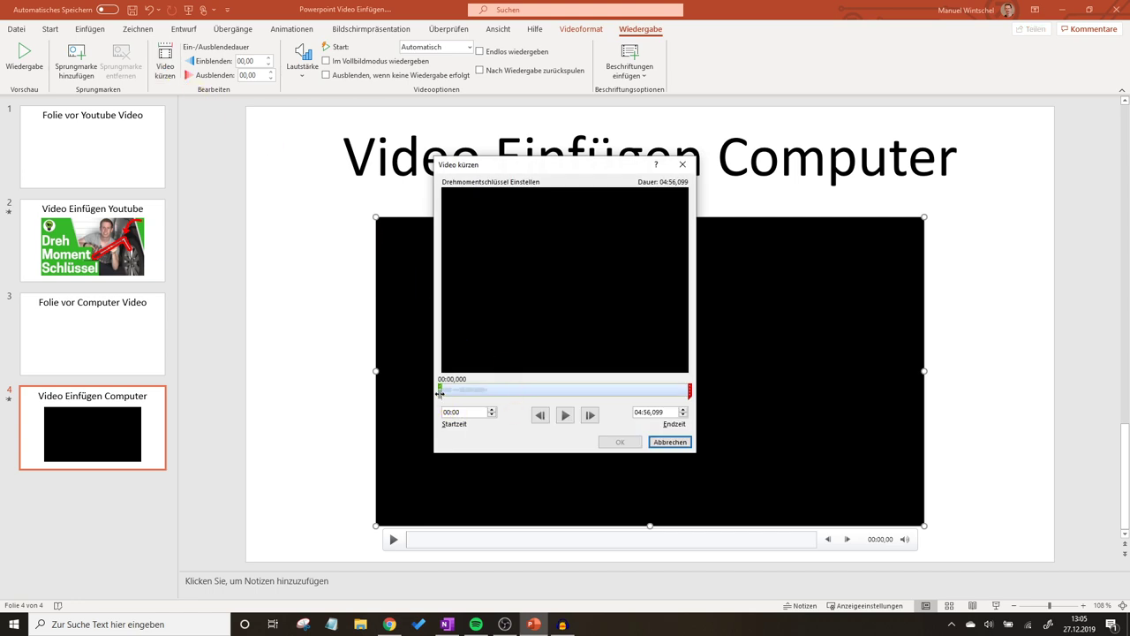
drag(440, 392, 511, 390)
drag(688, 390, 616, 390)
click(682, 444)
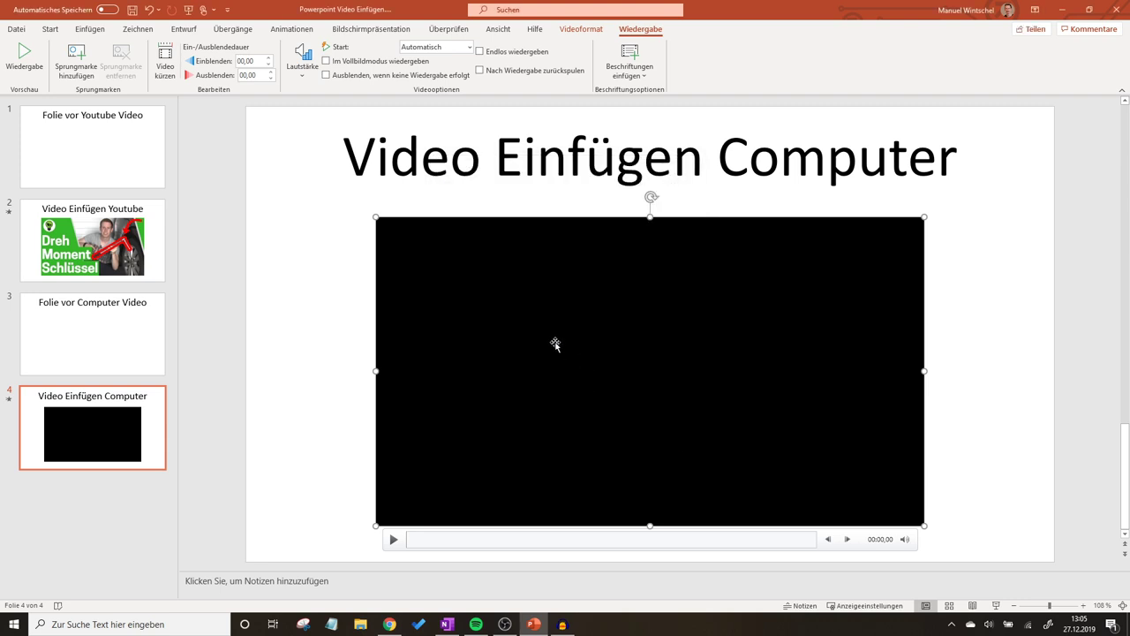